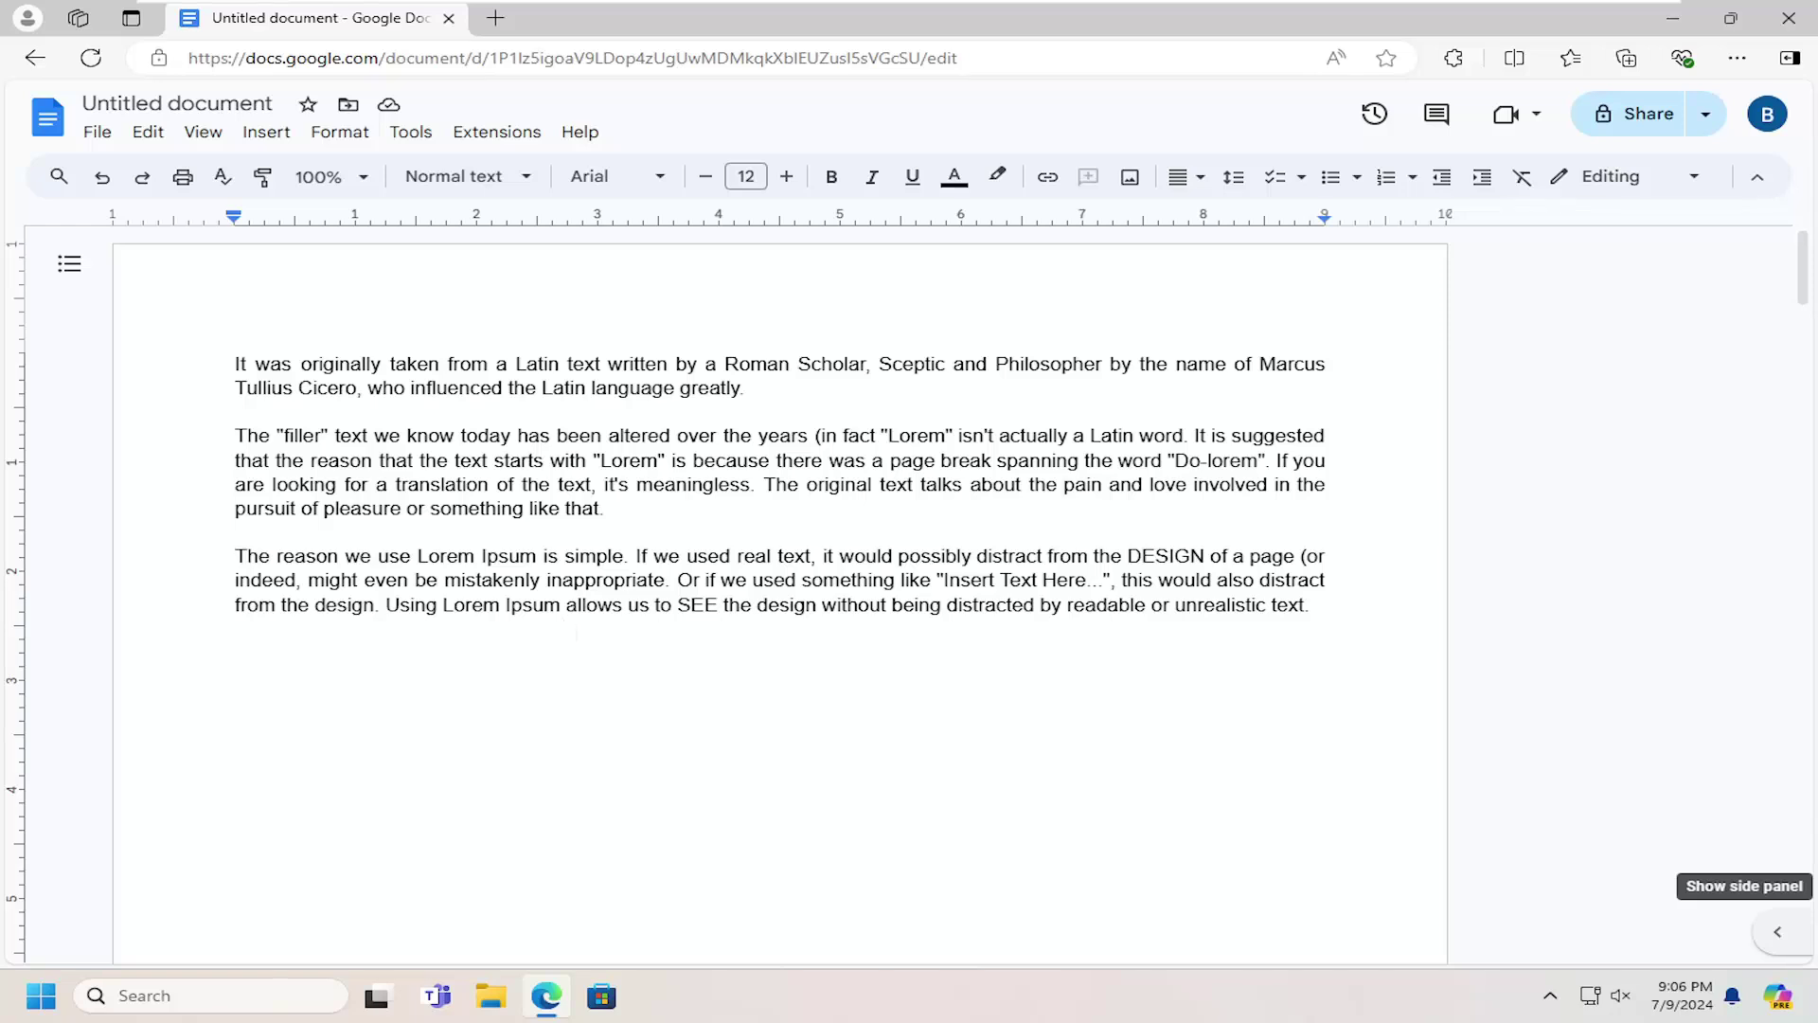
# - Open Page setup from the File menu to view orientation, margins and page colour
pyautogui.click(97, 135)
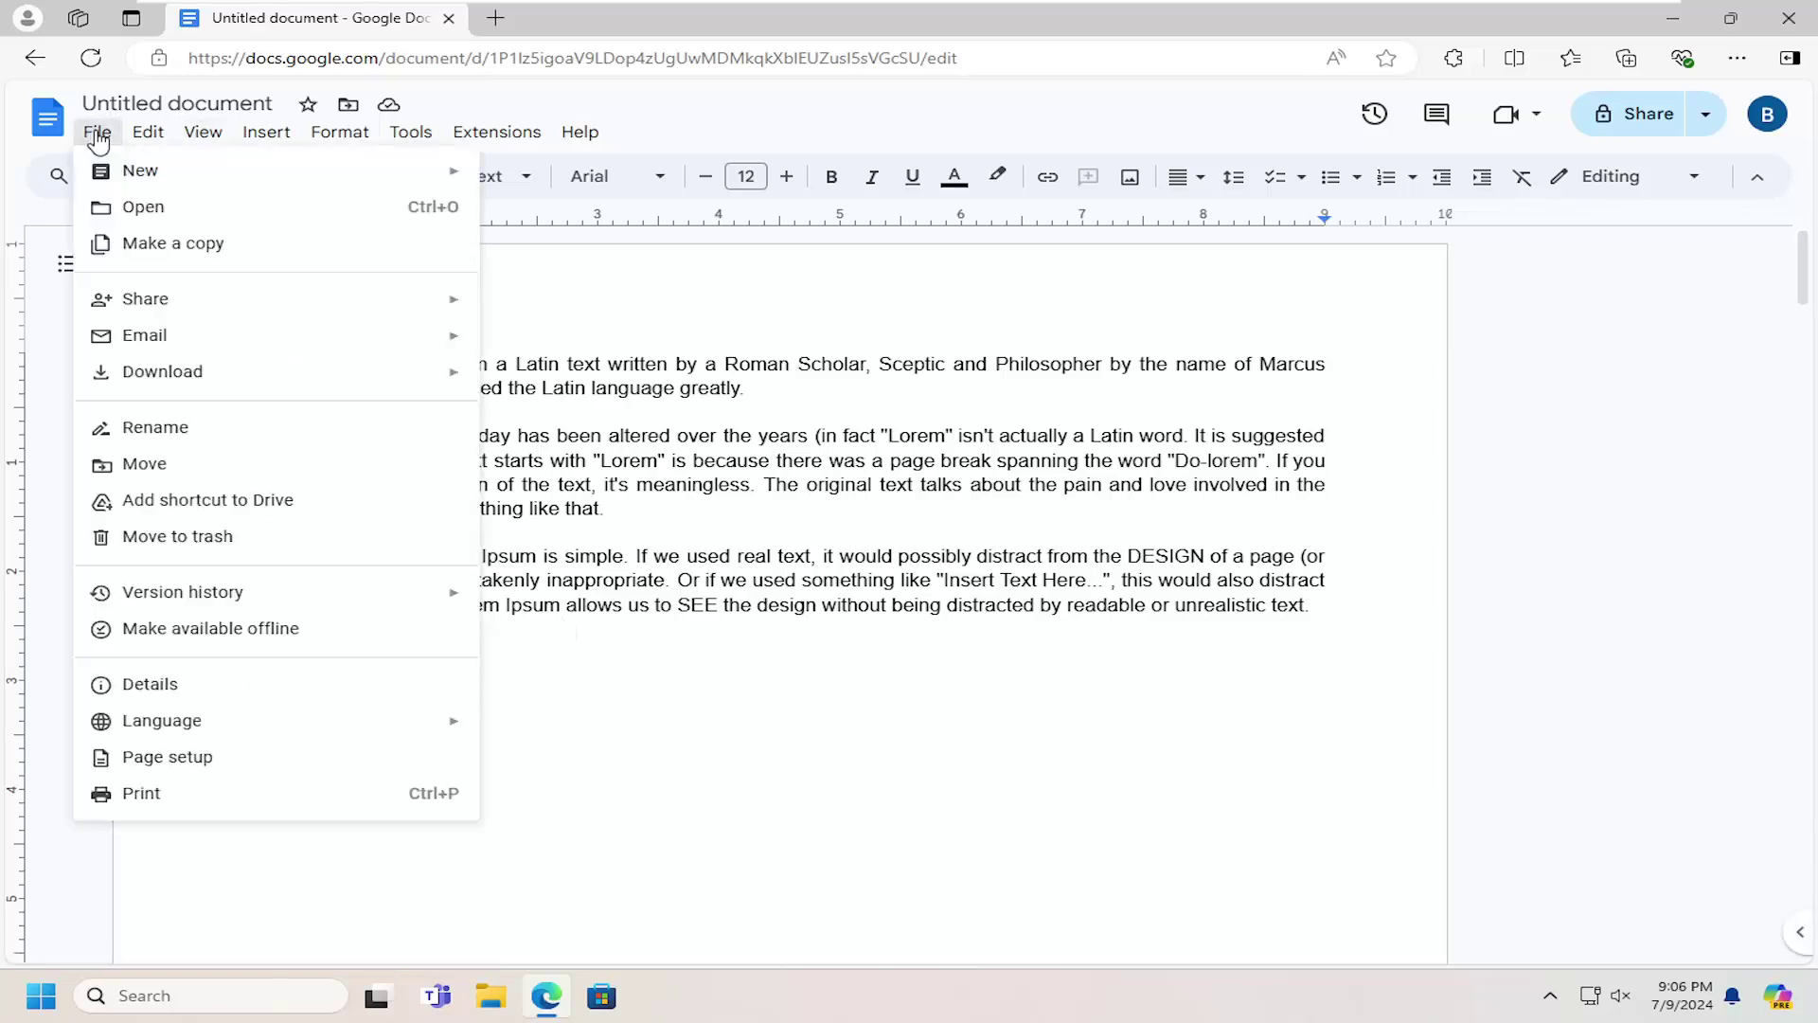
pyautogui.click(151, 759)
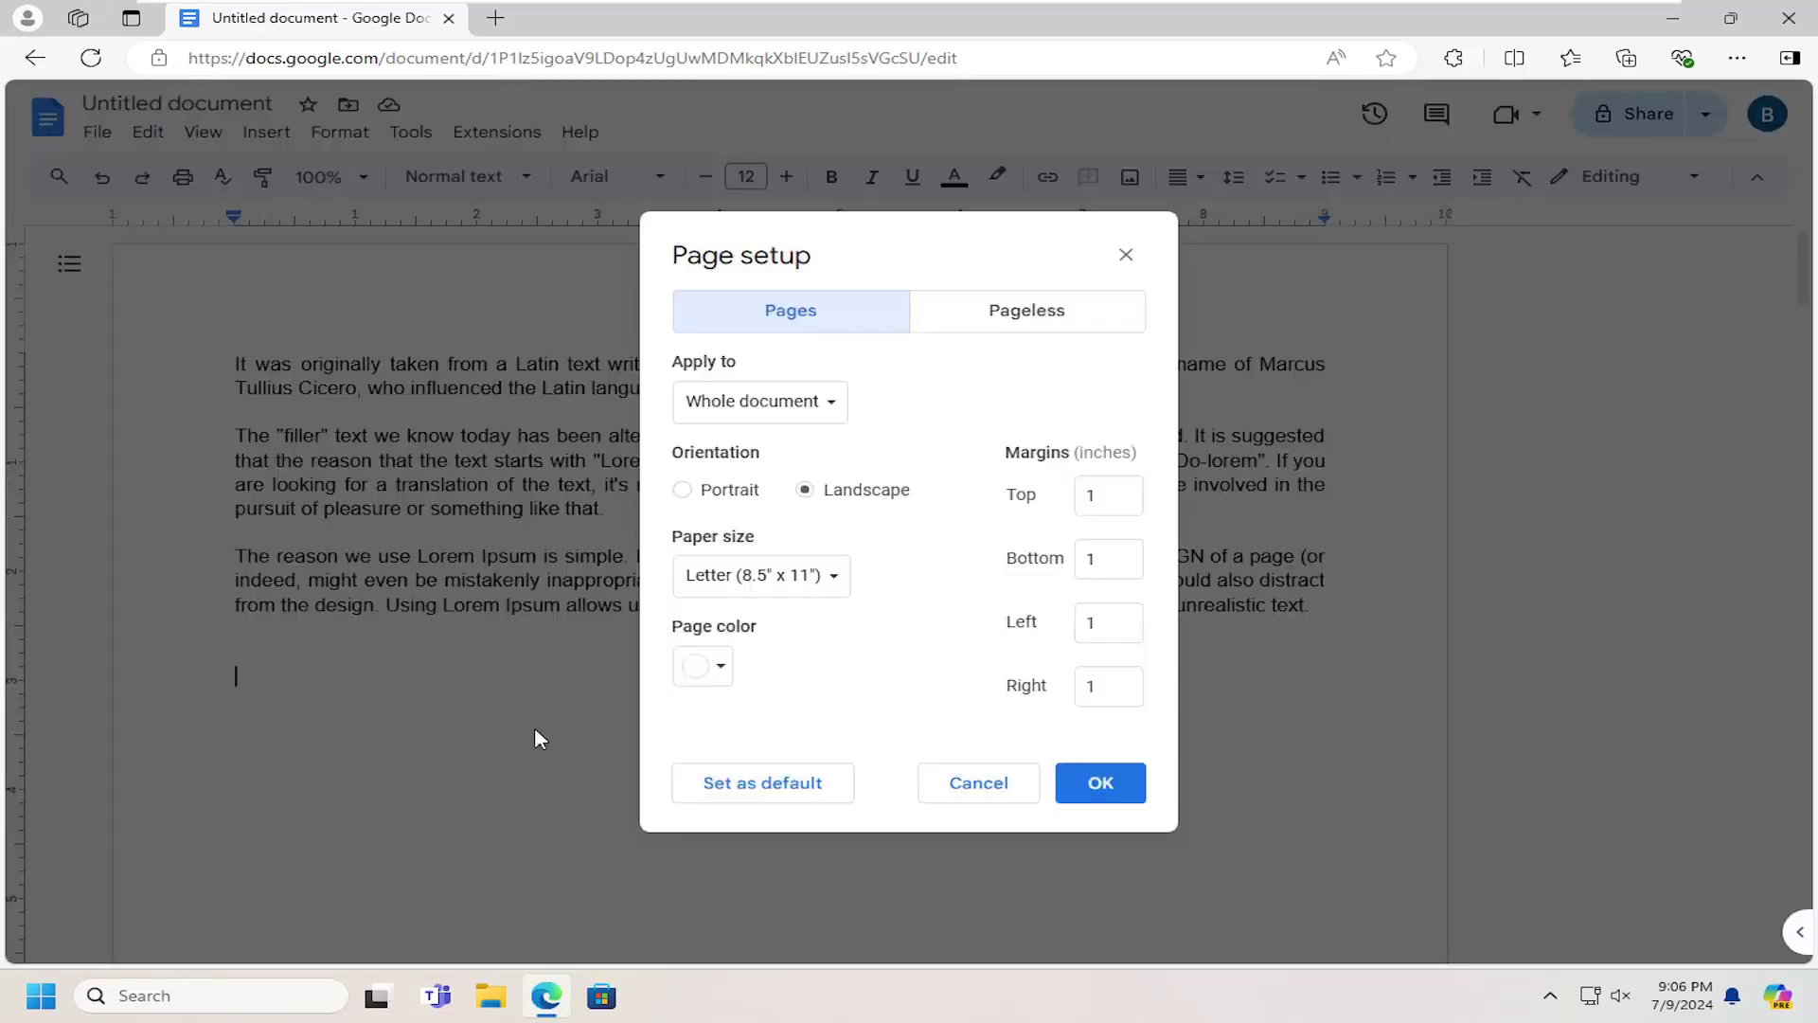
pyautogui.click(706, 666)
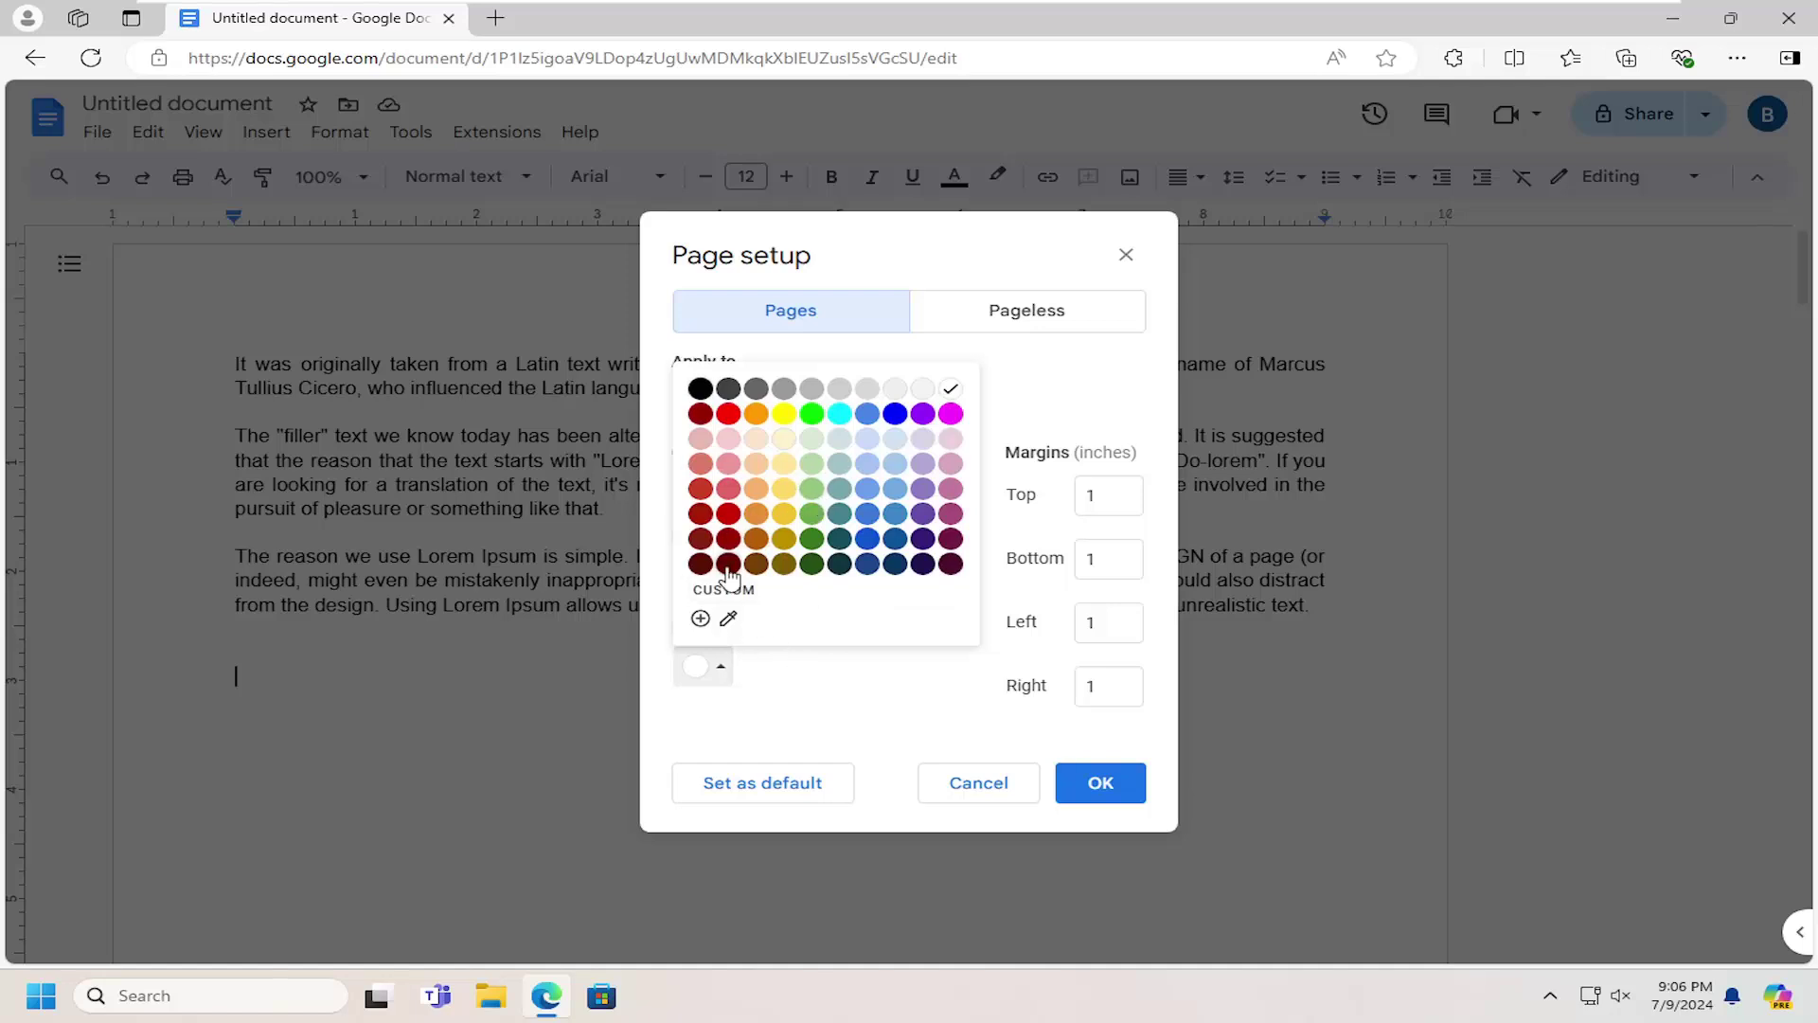
pyautogui.click(701, 621)
pyautogui.write('#9b4d4d')
pyautogui.click(925, 413)
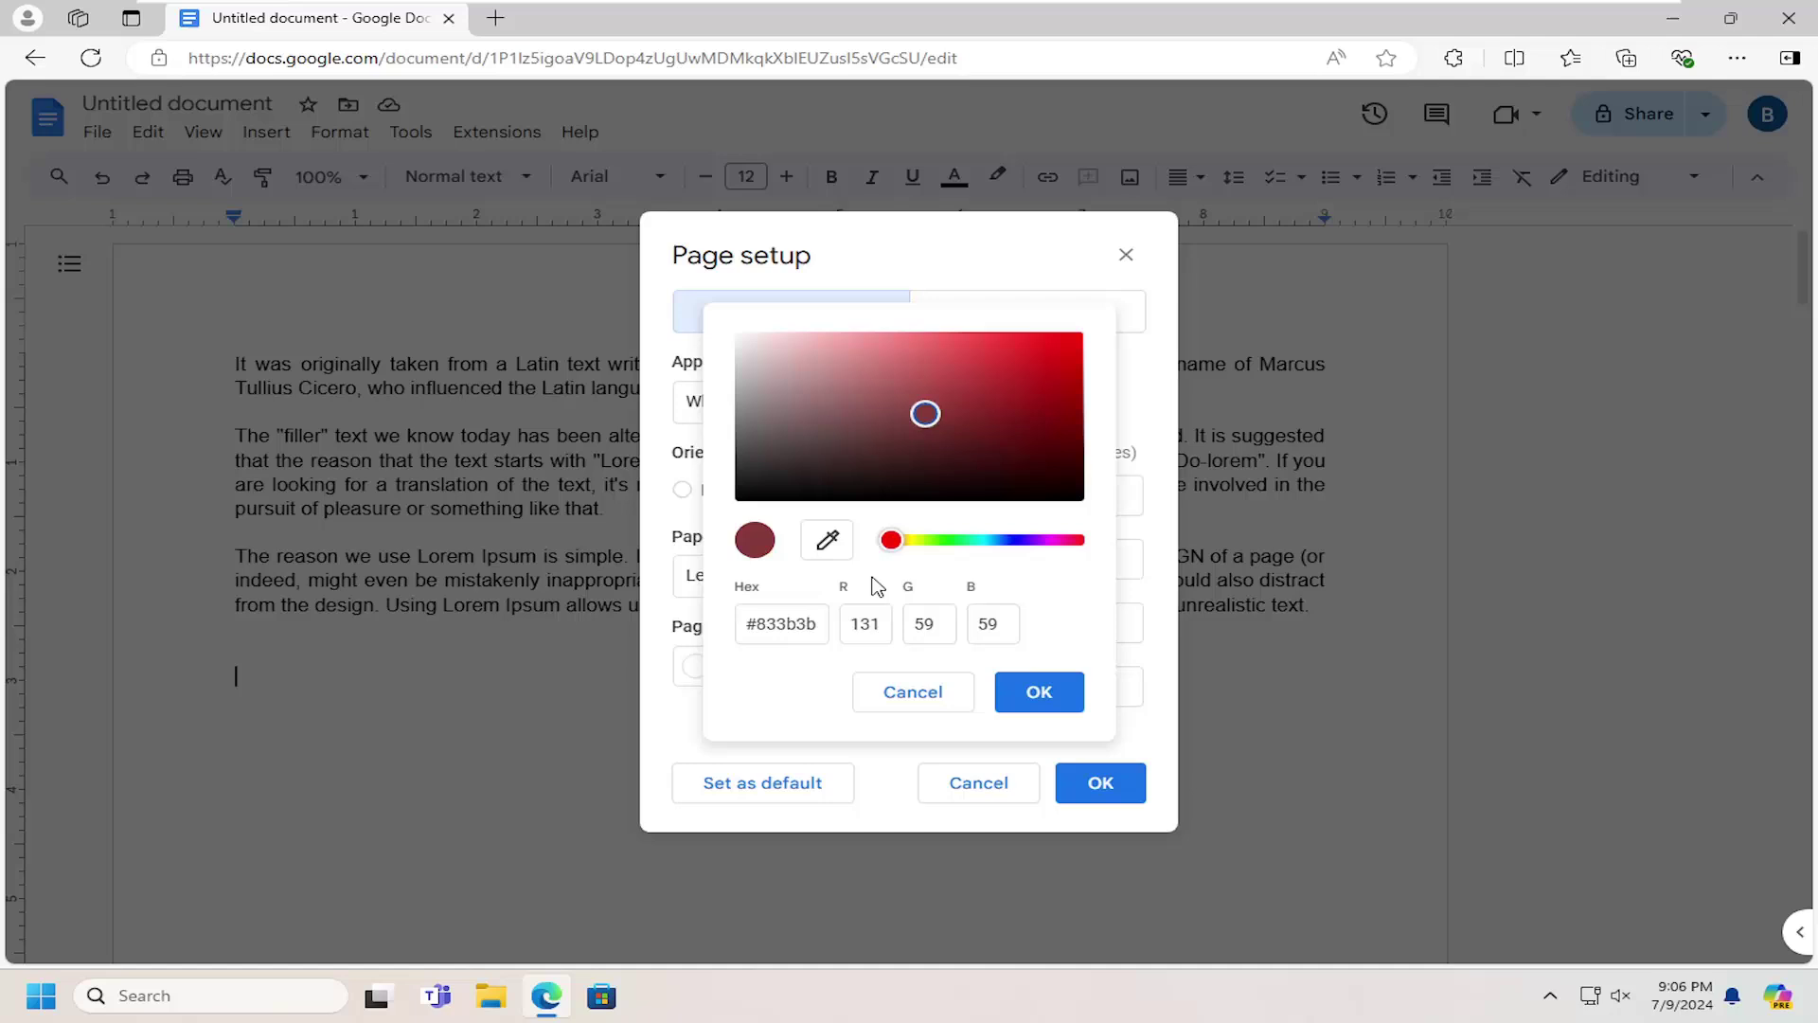
pyautogui.click(912, 696)
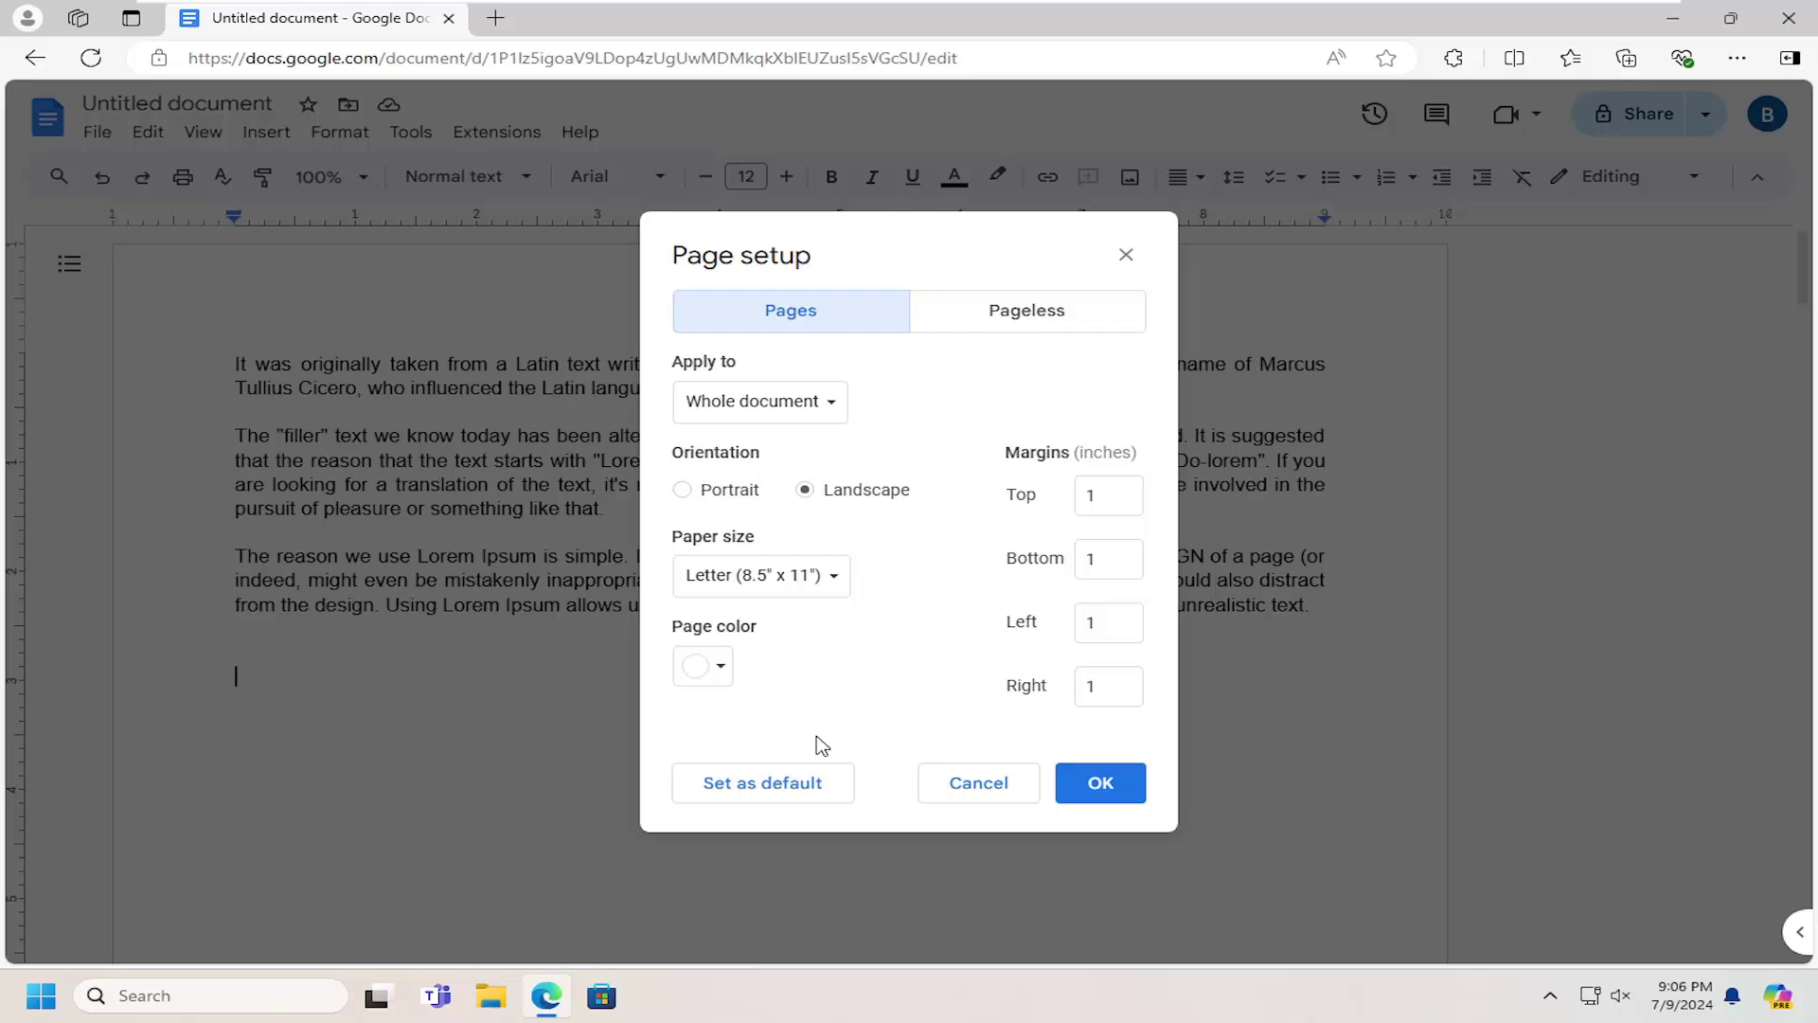
pyautogui.click(711, 667)
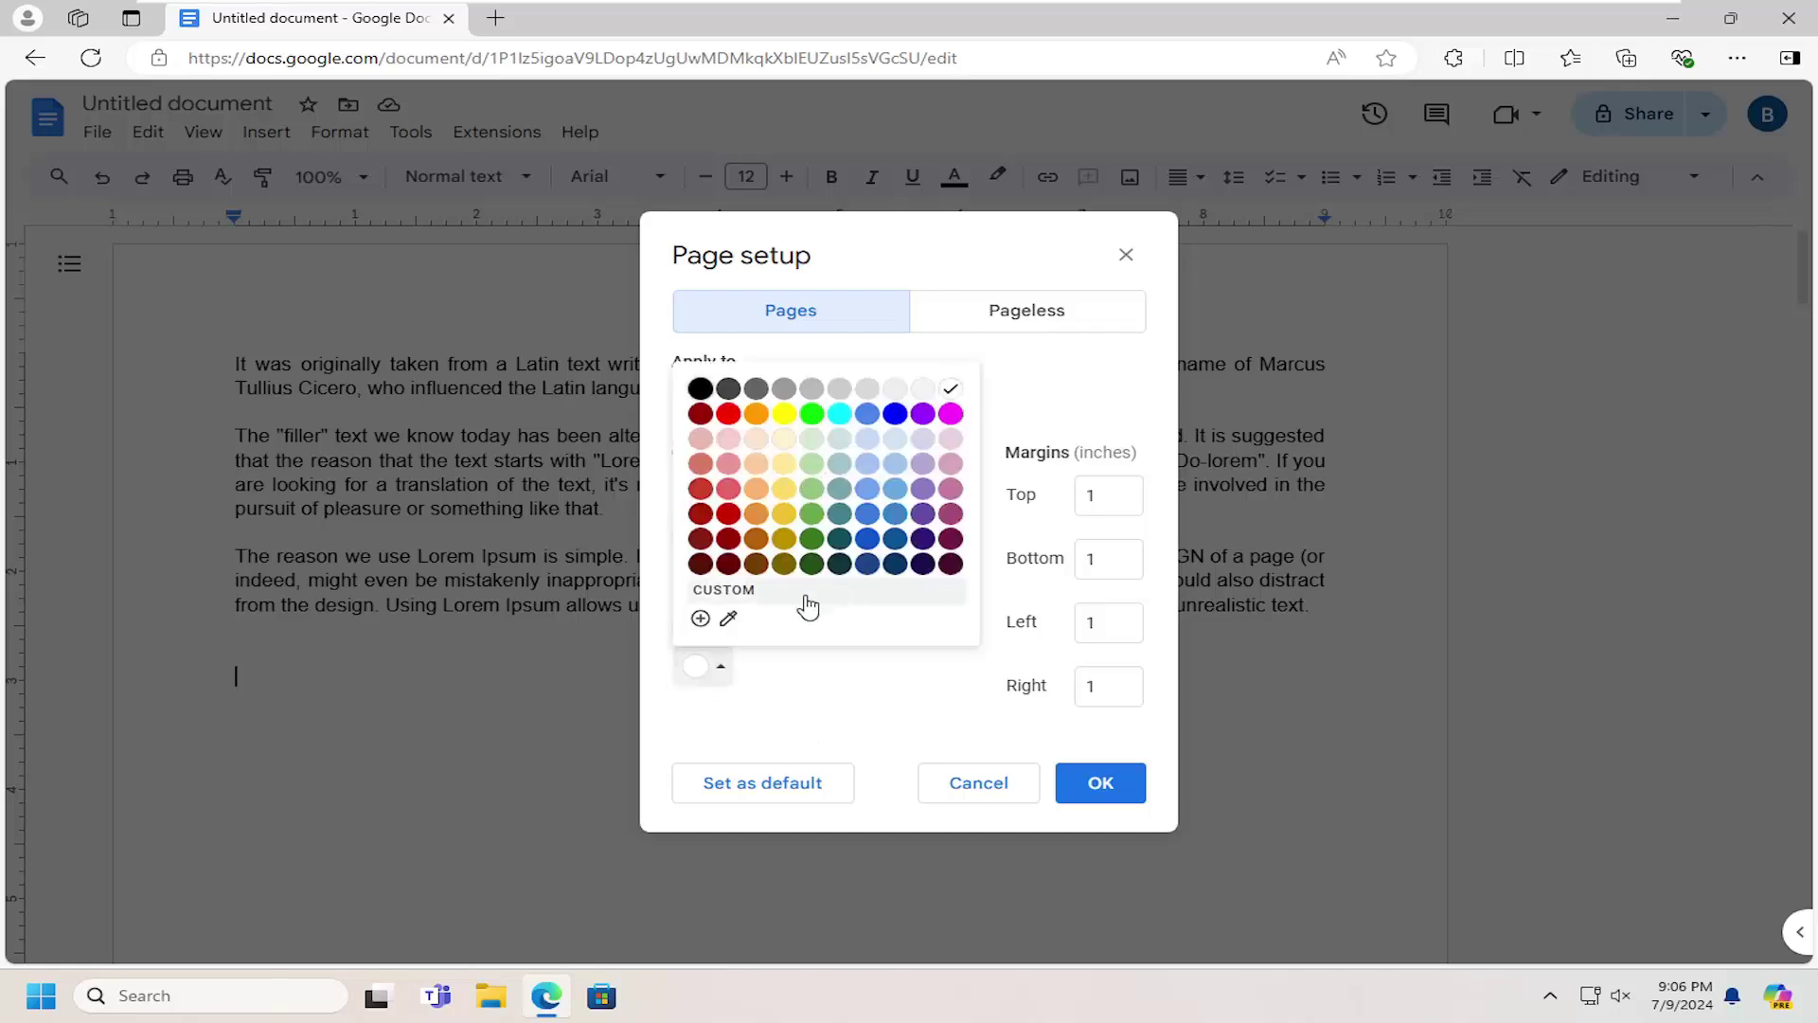
pyautogui.click(725, 682)
pyautogui.click(711, 670)
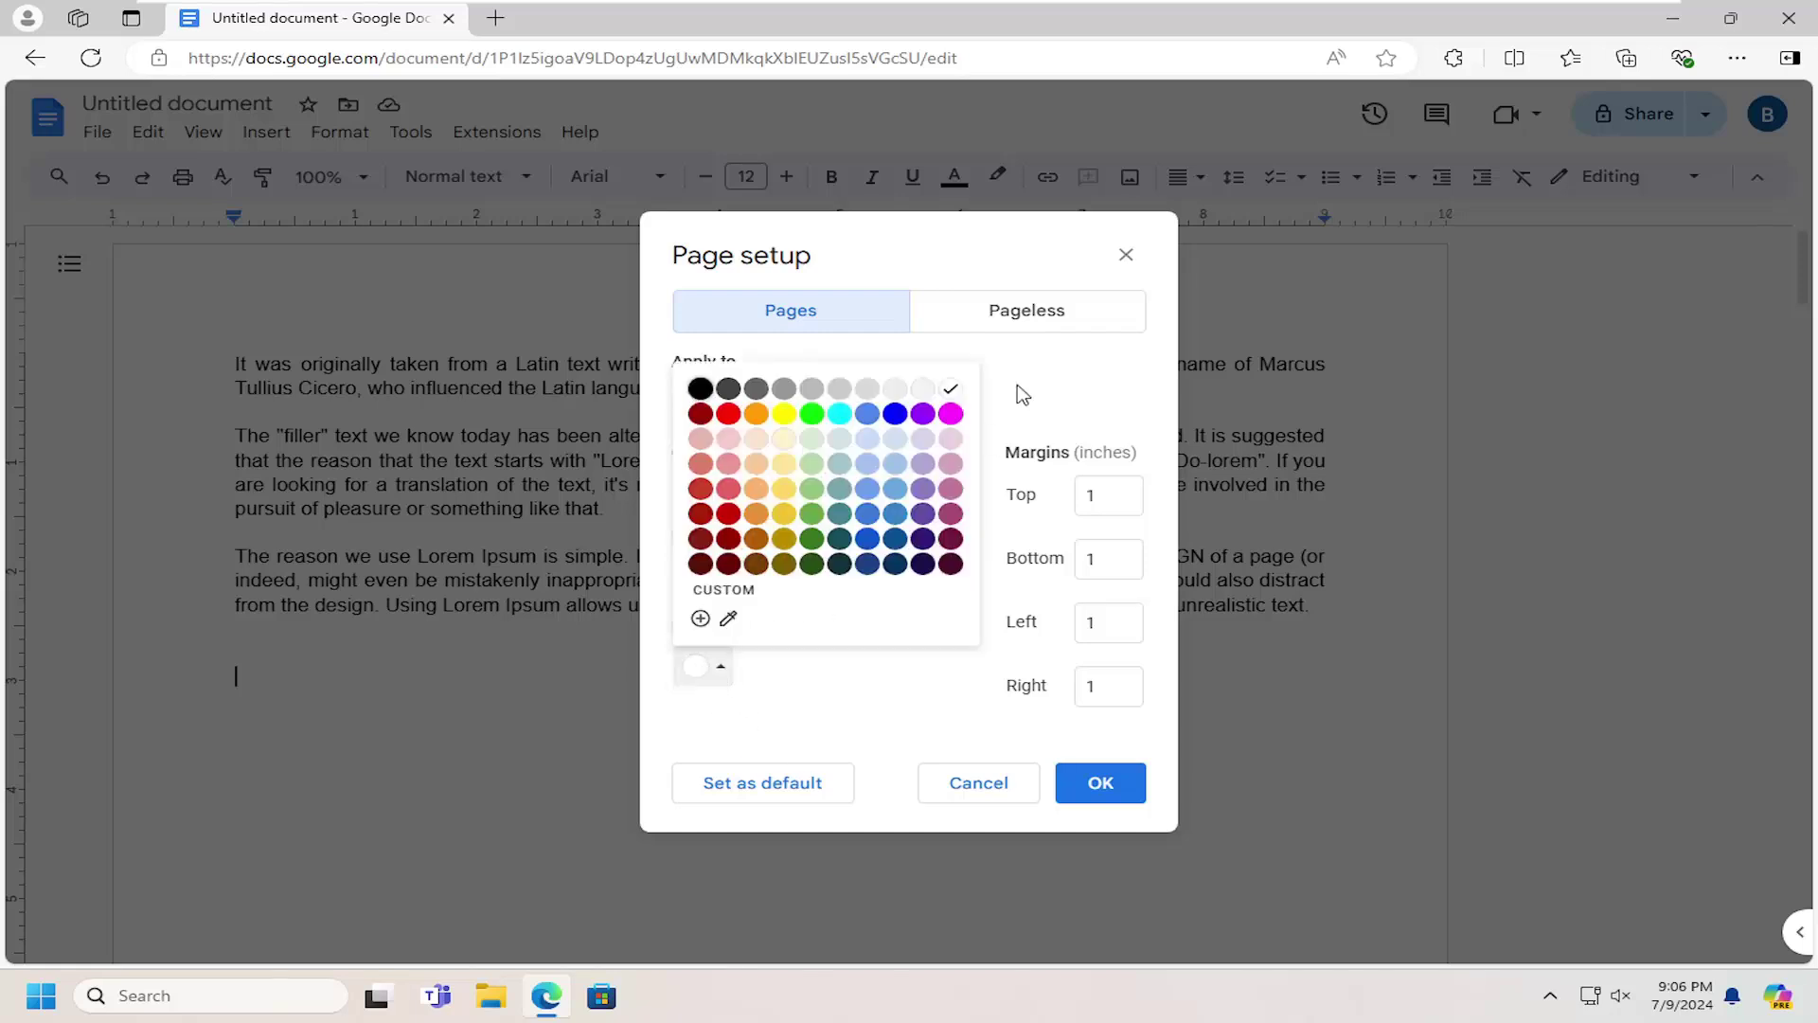
pyautogui.click(953, 390)
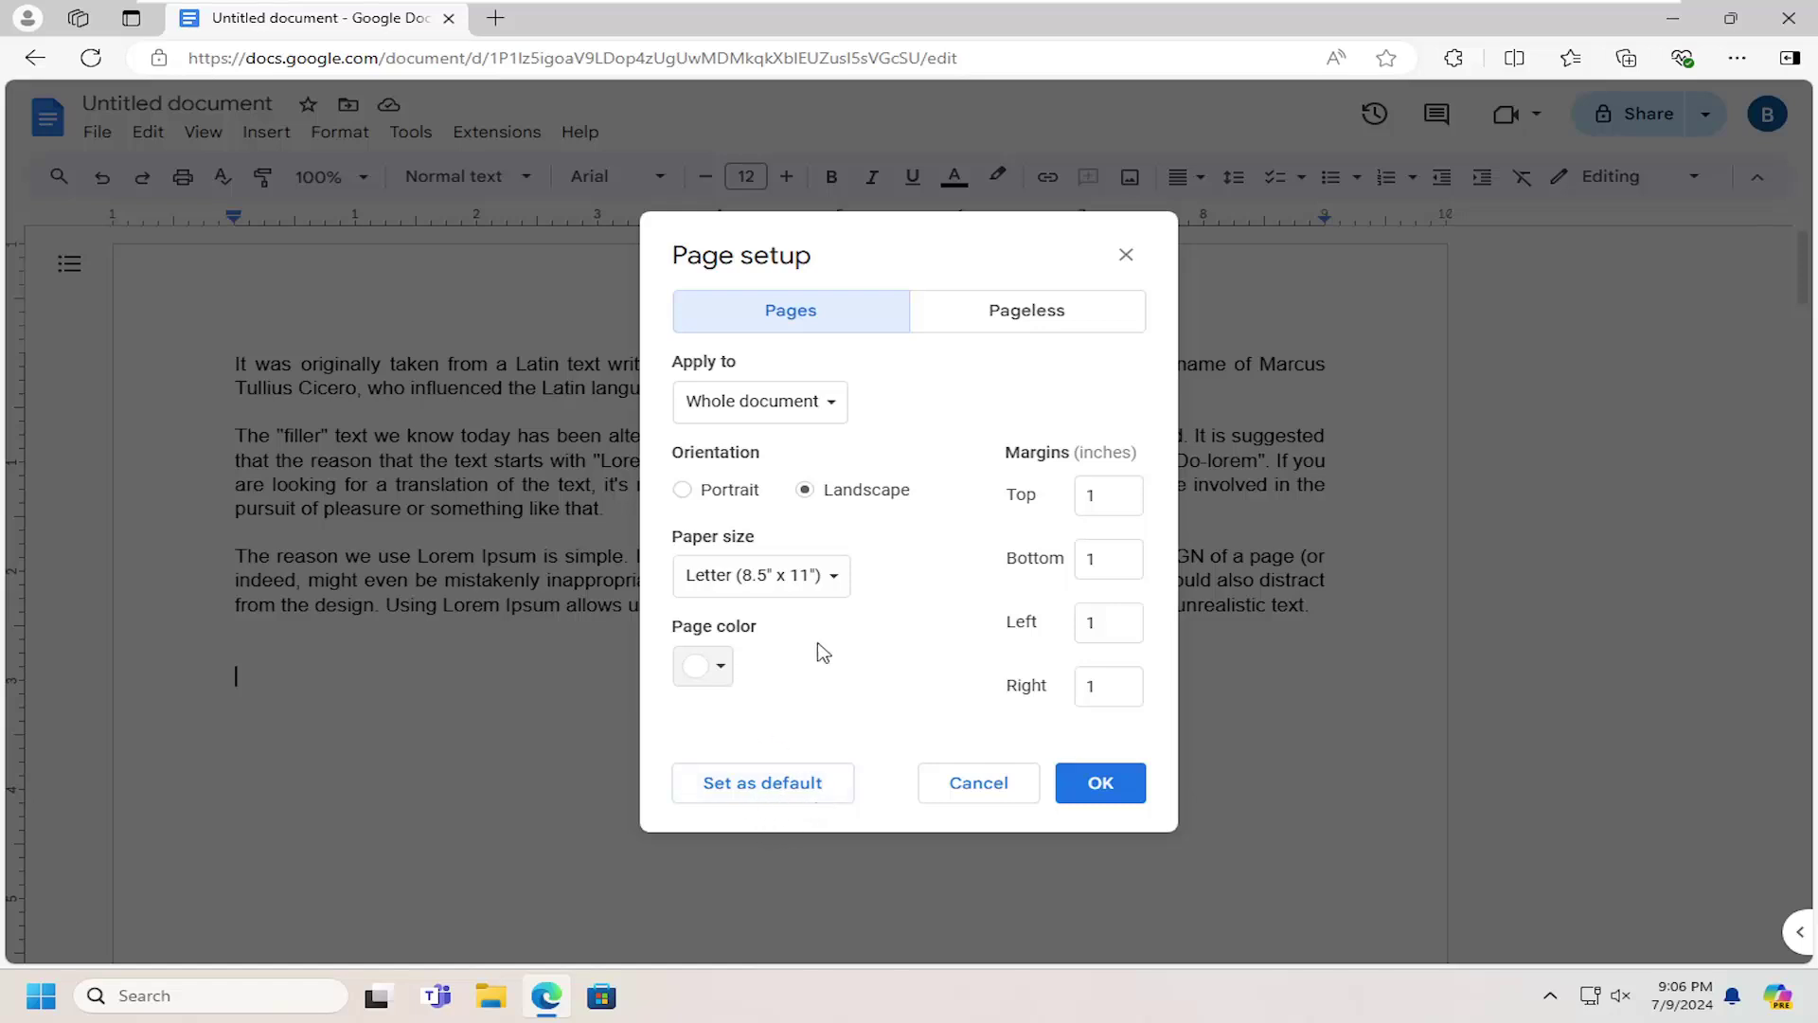
# - Save the landscape, one-inch-margin, white-page setup as default and close Page setup
pyautogui.click(798, 801)
pyautogui.click(1092, 783)
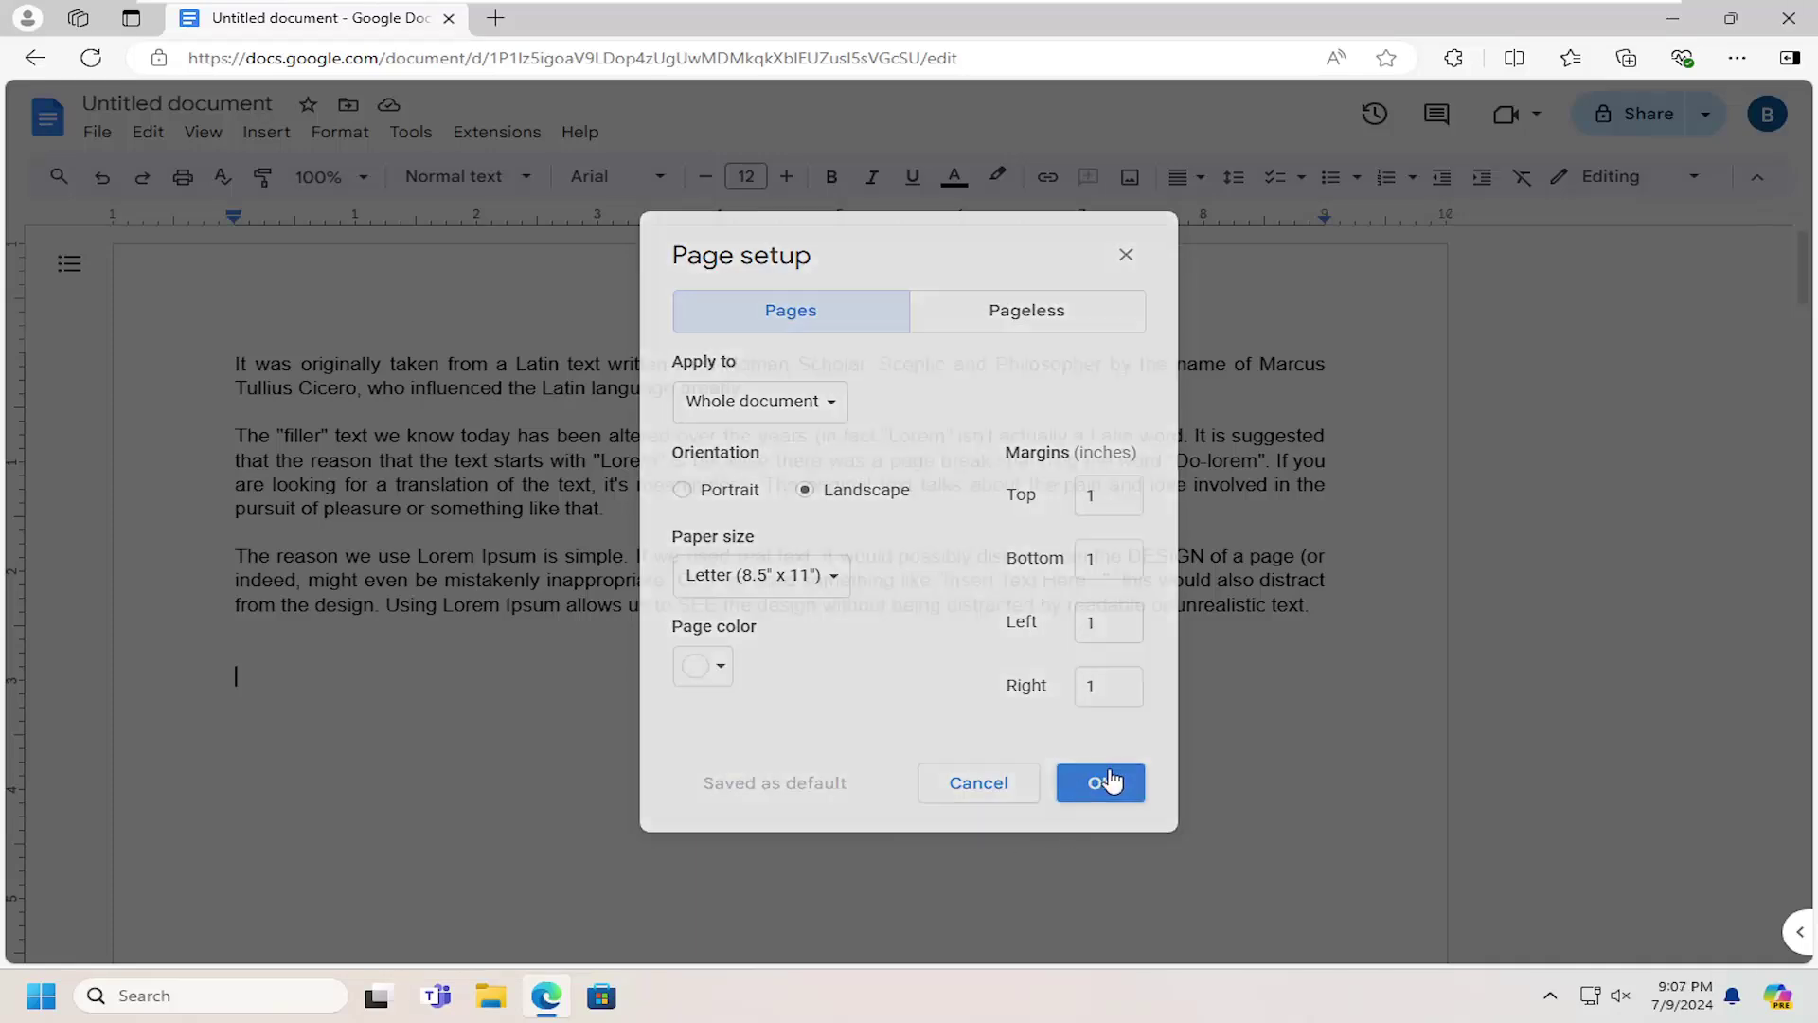